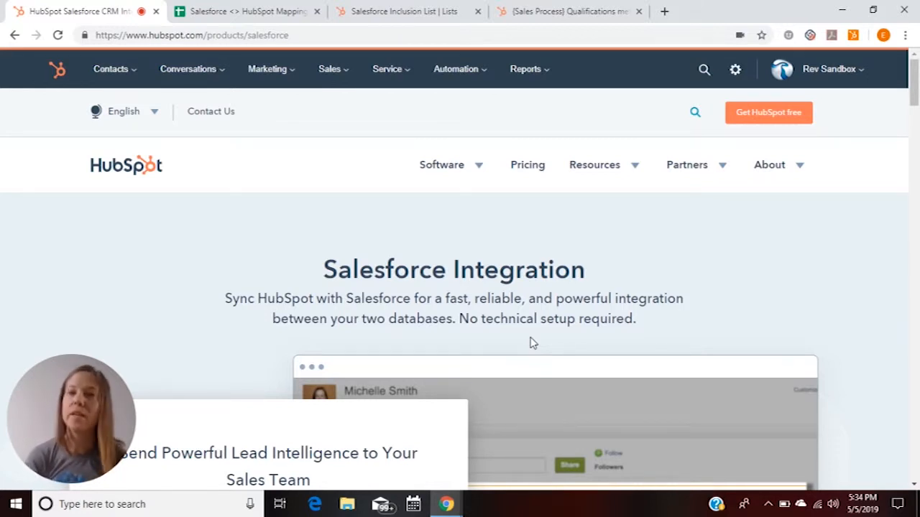
# Open the Salesforce <> HubSpot mapping document and examine the Lead Source values and the highlighted blank fields on both sides.
pyautogui.click(257, 15)
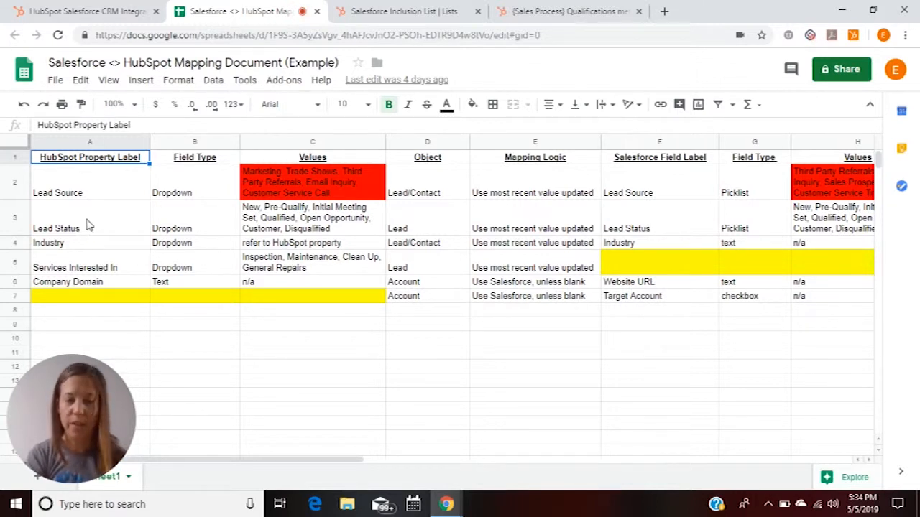
pyautogui.click(285, 185)
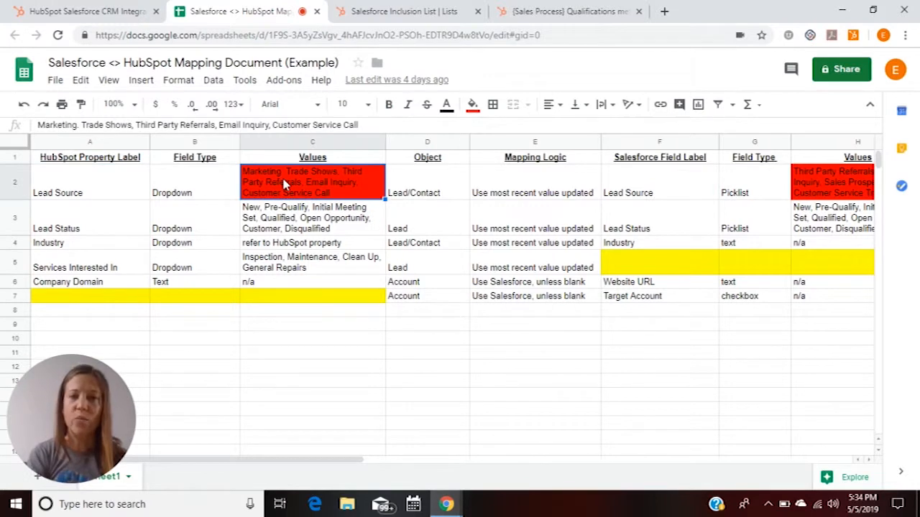
pyautogui.click(837, 177)
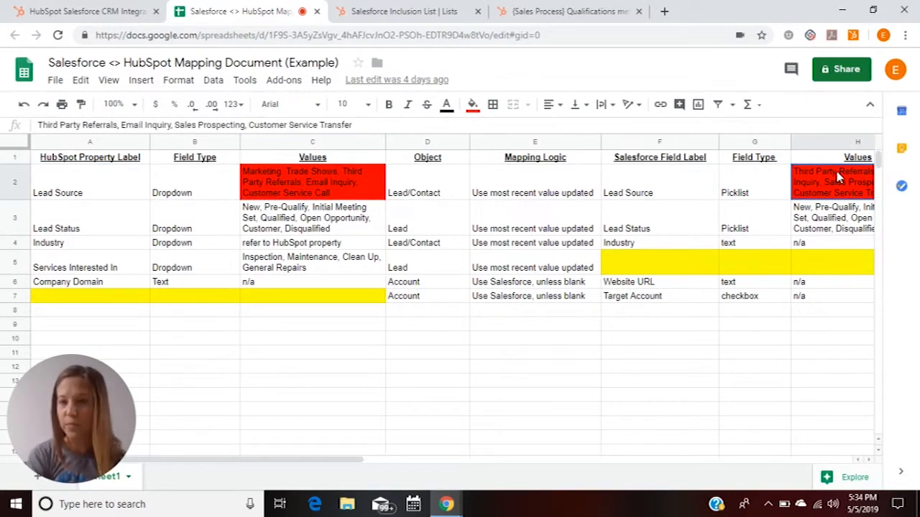
pyautogui.click(214, 300)
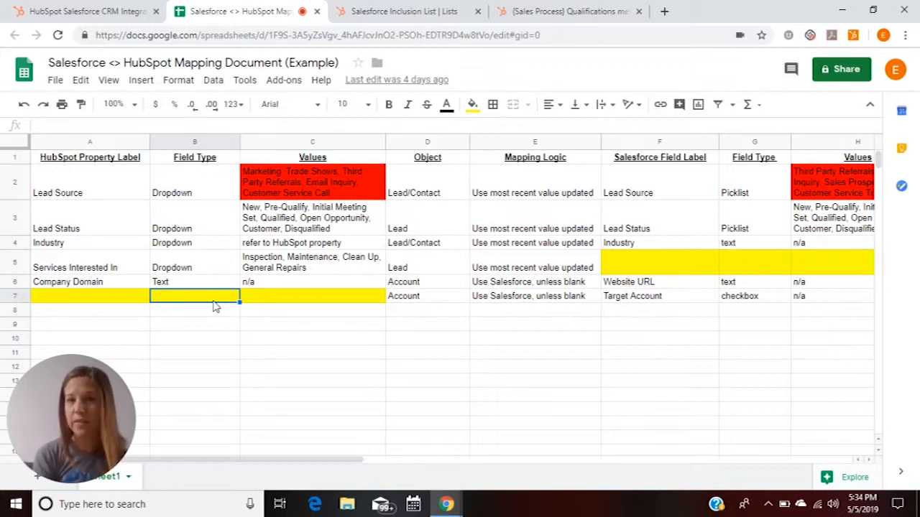
pyautogui.click(649, 247)
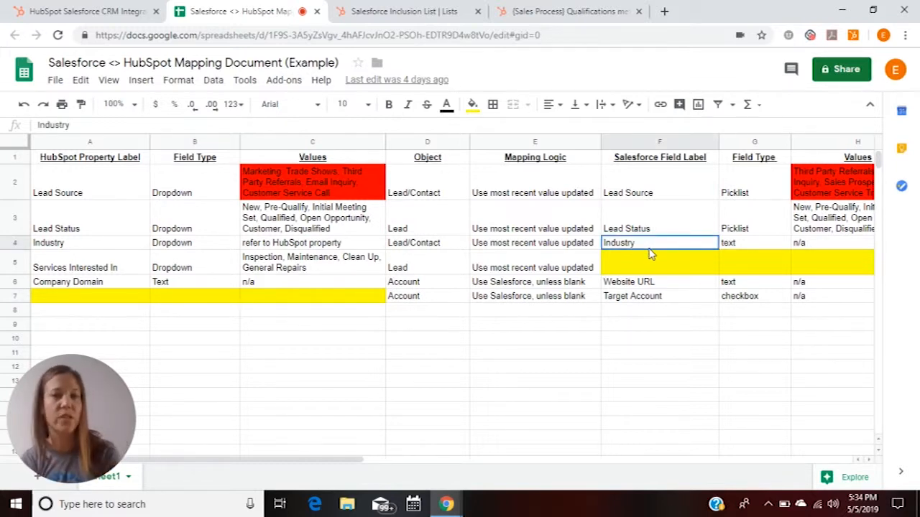
# Examine the Mapping Logic column and the Notes for Lead Status and Services Interested In in the mapping document.
pyautogui.click(494, 199)
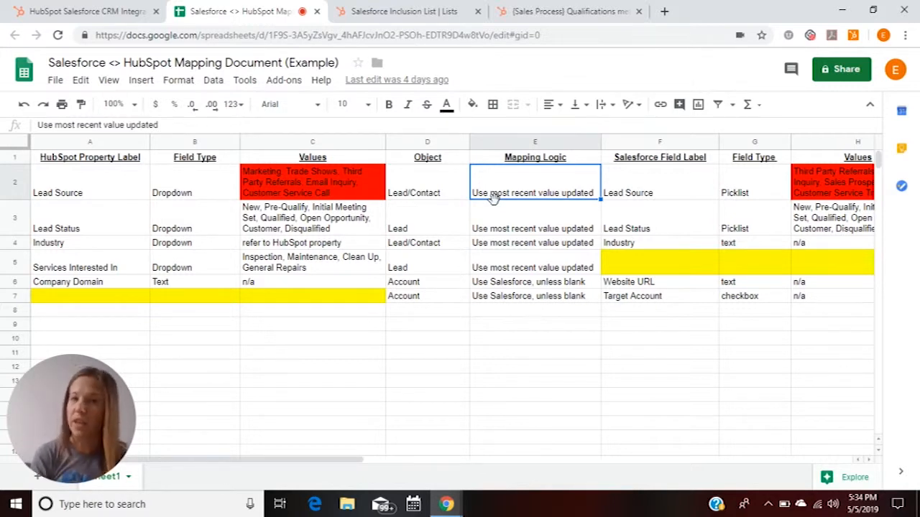
pyautogui.click(526, 232)
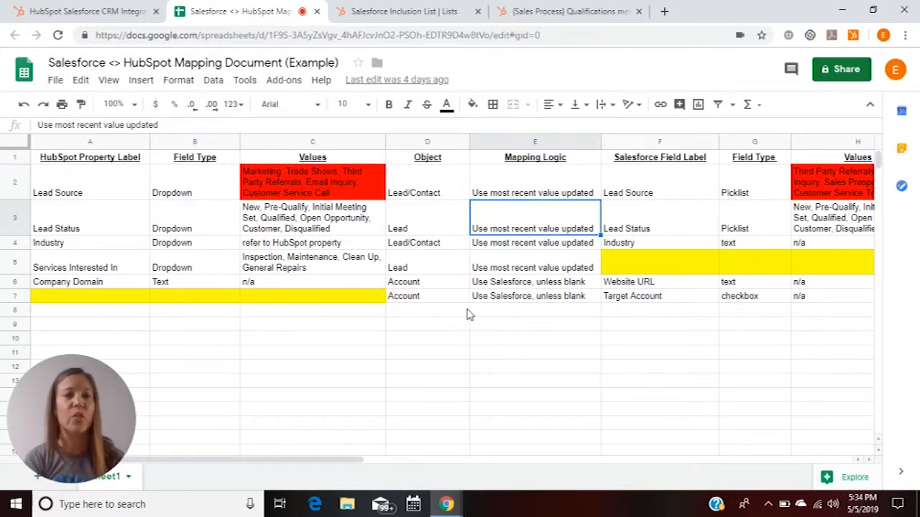
pyautogui.click(554, 273)
pyautogui.press('Right')
pyautogui.press('Right')
pyautogui.press('Right')
pyautogui.press('Right')
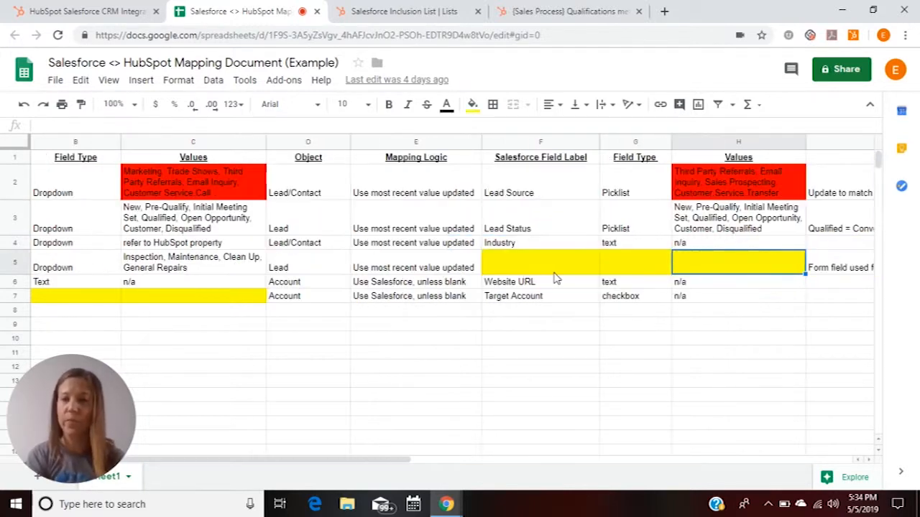
pyautogui.click(589, 229)
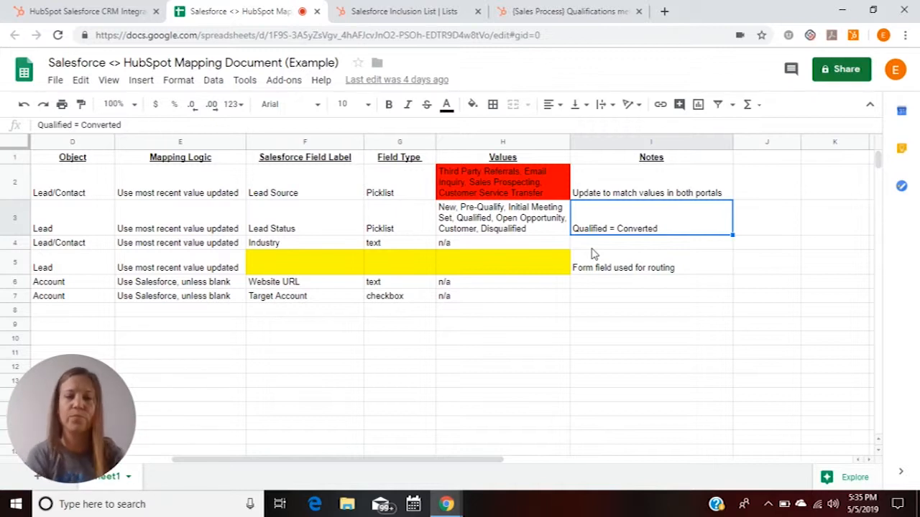
# Open the Salesforce Inclusion List and review its filters for lifecycle stage, country and product offering.
pyautogui.click(405, 20)
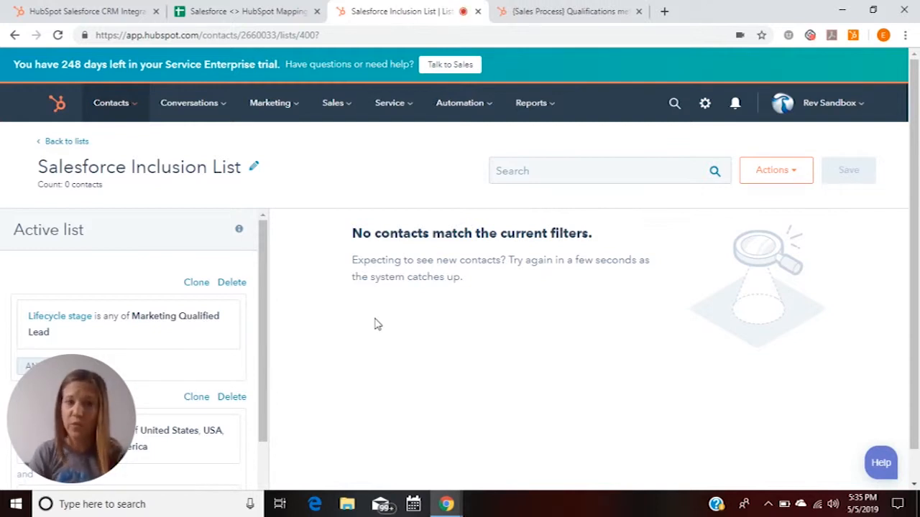
pyautogui.moveTo(108, 382); pyautogui.dragTo(697, 354)
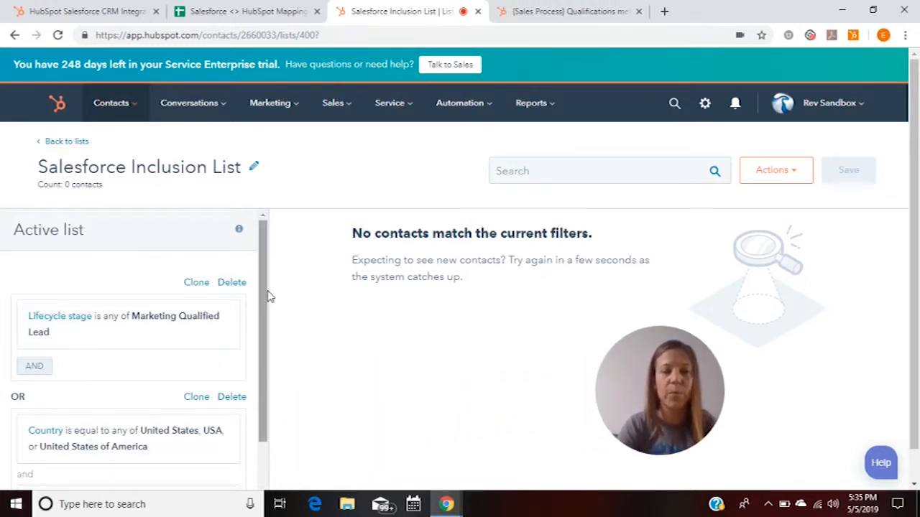
pyautogui.moveTo(263, 281); pyautogui.dragTo(263, 312)
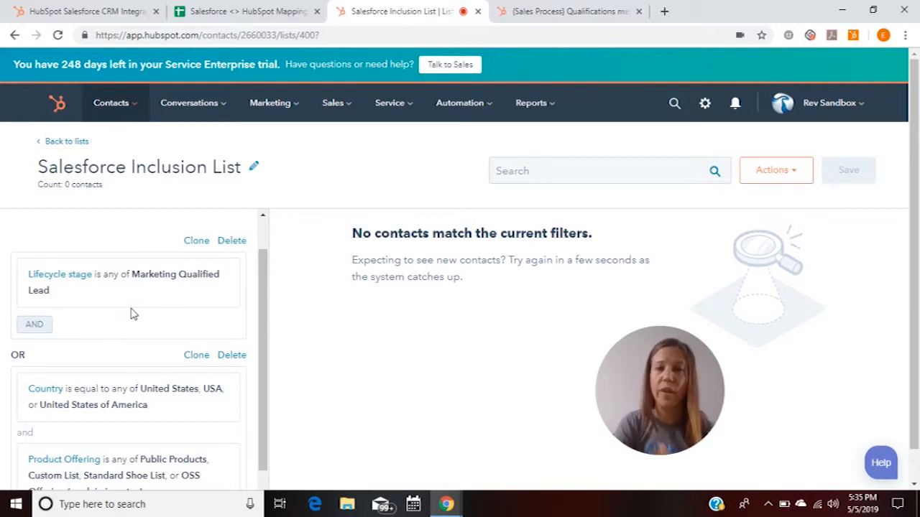
pyautogui.moveTo(263, 294); pyautogui.dragTo(260, 372)
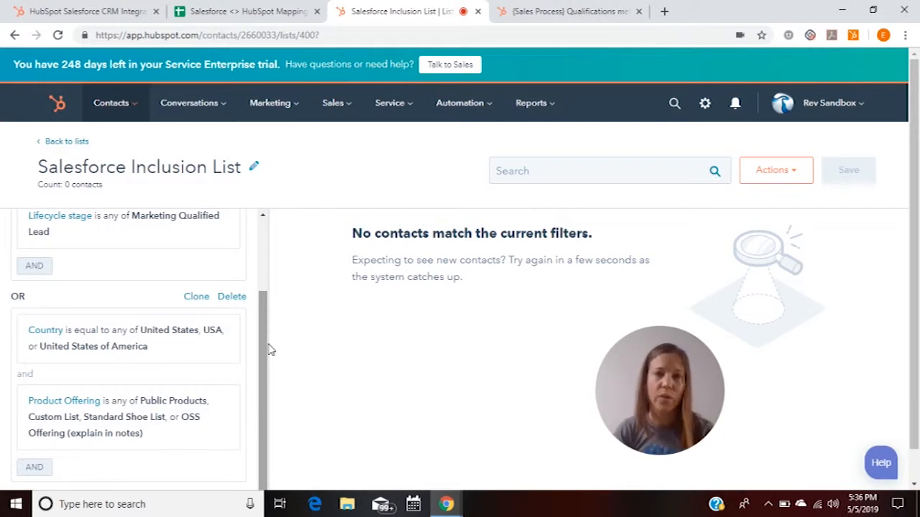
pyautogui.moveTo(266, 350); pyautogui.dragTo(271, 259)
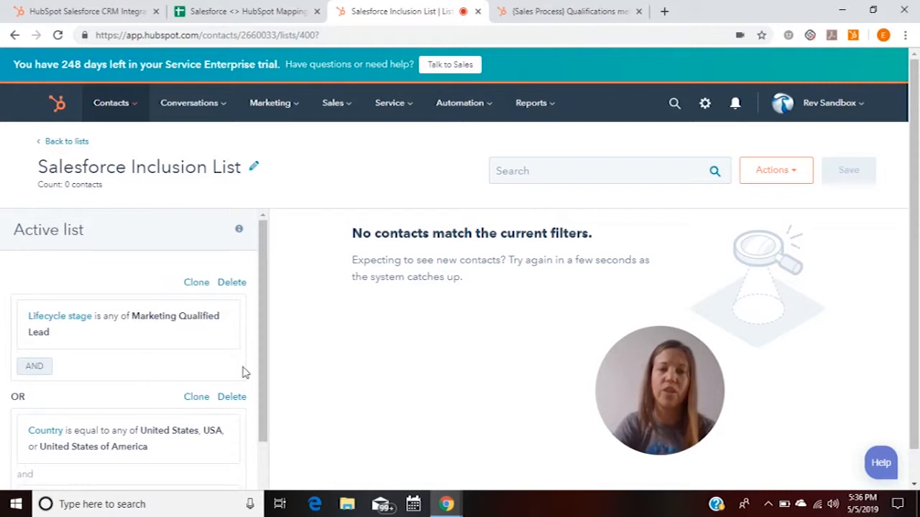
# Open the Qualifications met workflow and review its enrollment triggers and the action that sets the lifecycle stage.
pyautogui.click(576, 13)
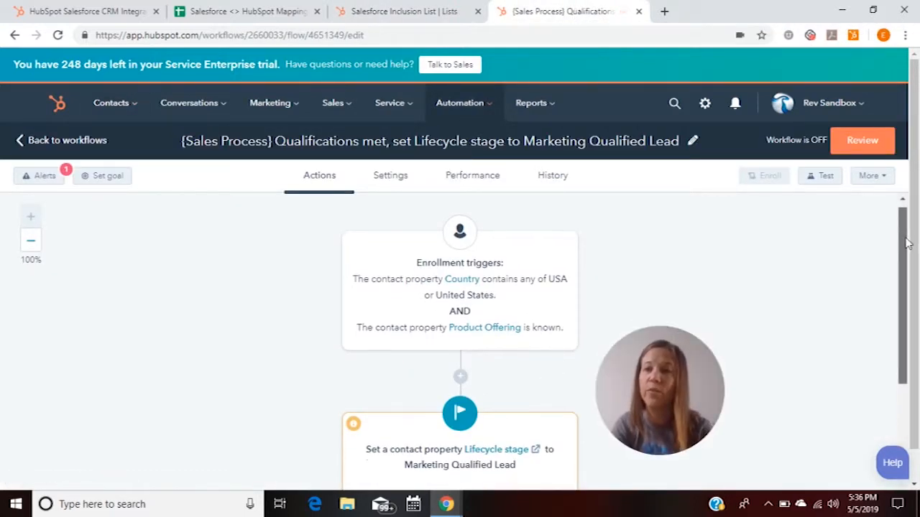
pyautogui.scroll(-1, 903, 228)
pyautogui.moveTo(679, 400); pyautogui.dragTo(86, 428)
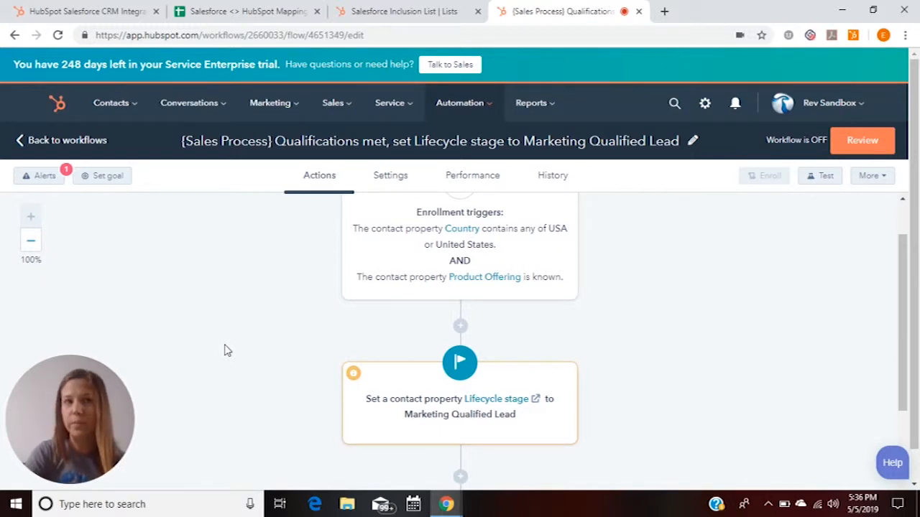
# Return to the Salesforce Inclusion List and open the Integrations settings of the Rev Sandbox account.
pyautogui.click(372, 8)
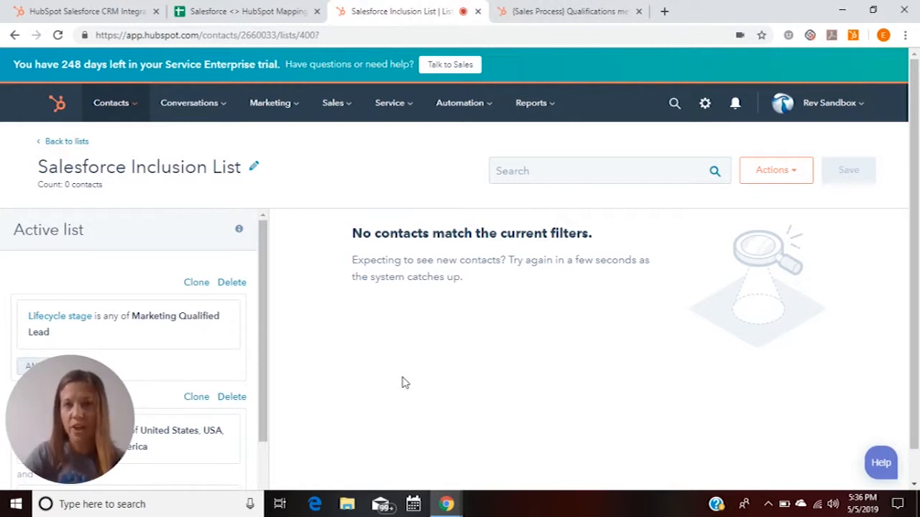
pyautogui.click(855, 98)
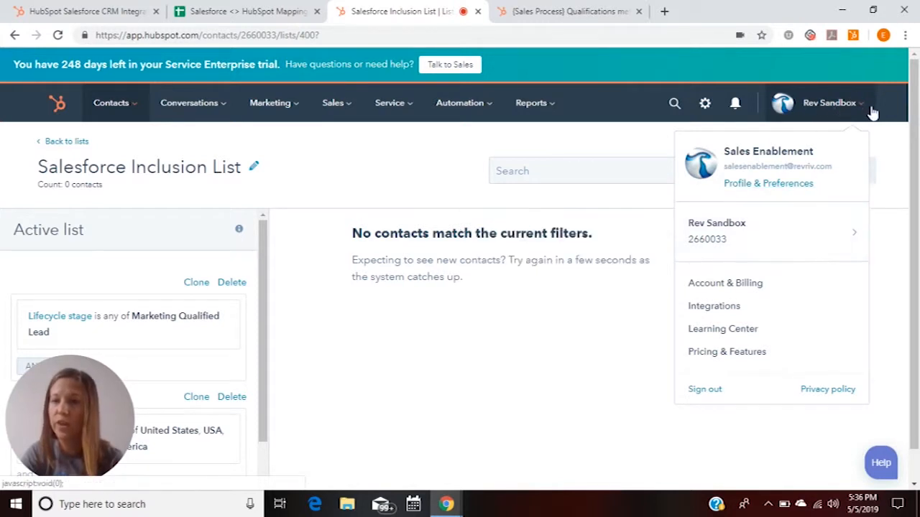
pyautogui.click(729, 308)
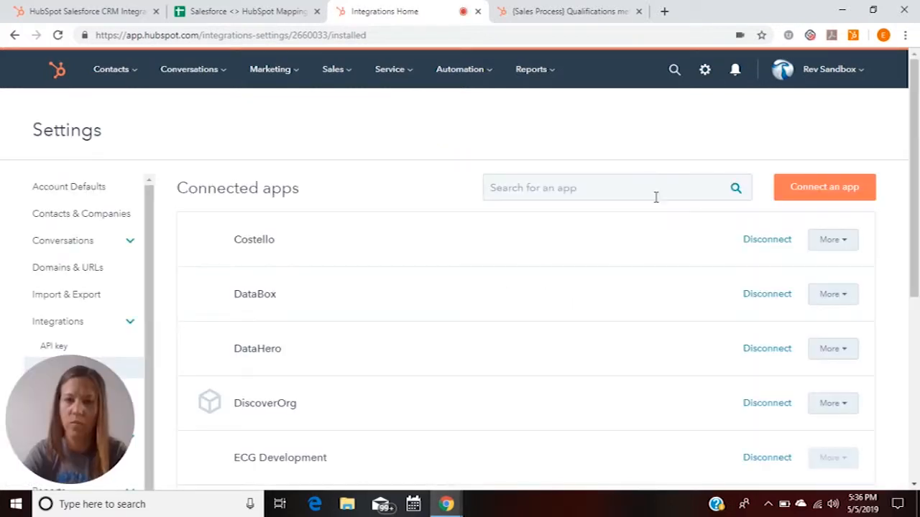
# Search the apps for "sales" and open the Salesforce integration's connection setup.
pyautogui.click(619, 189)
pyautogui.write('sales')
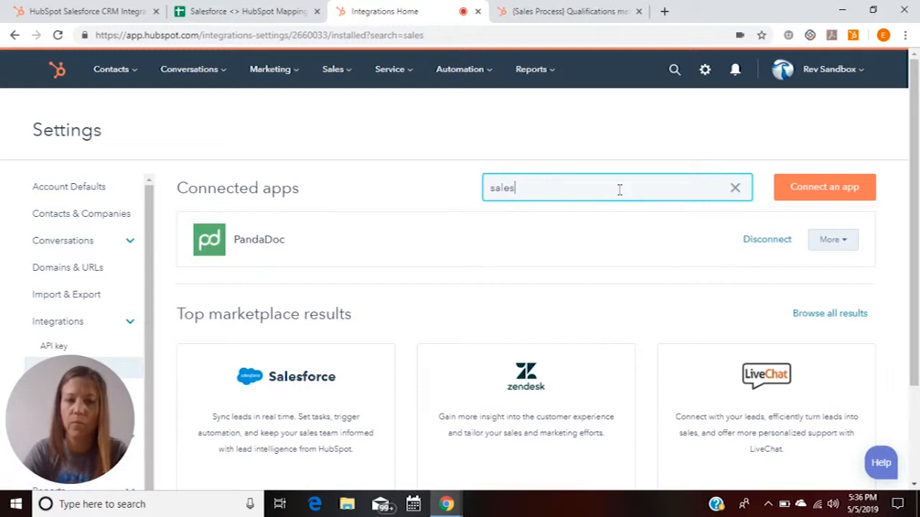
pyautogui.moveTo(913, 144); pyautogui.dragTo(913, 219)
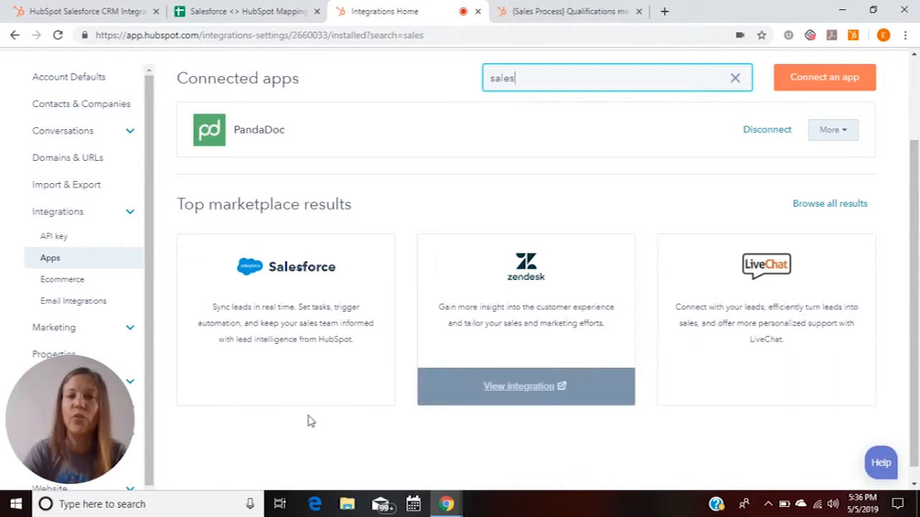
pyautogui.moveTo(314, 395)
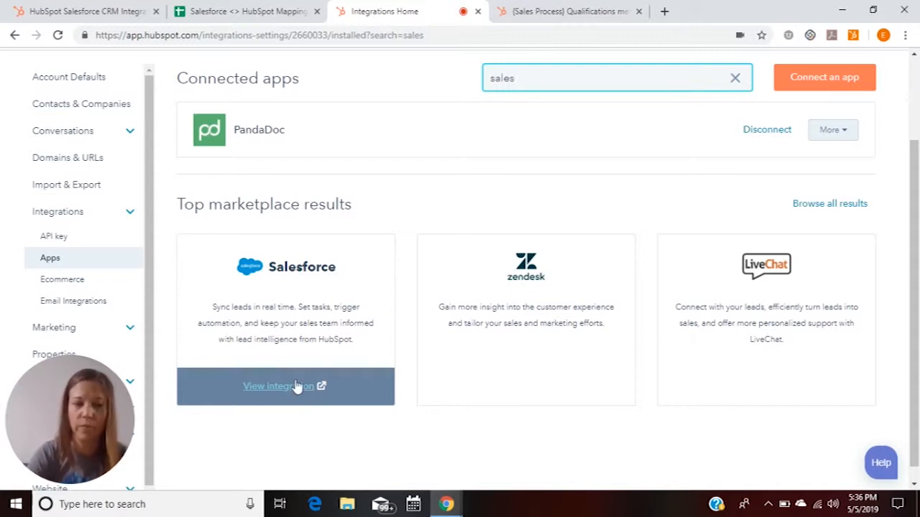
pyautogui.click(297, 386)
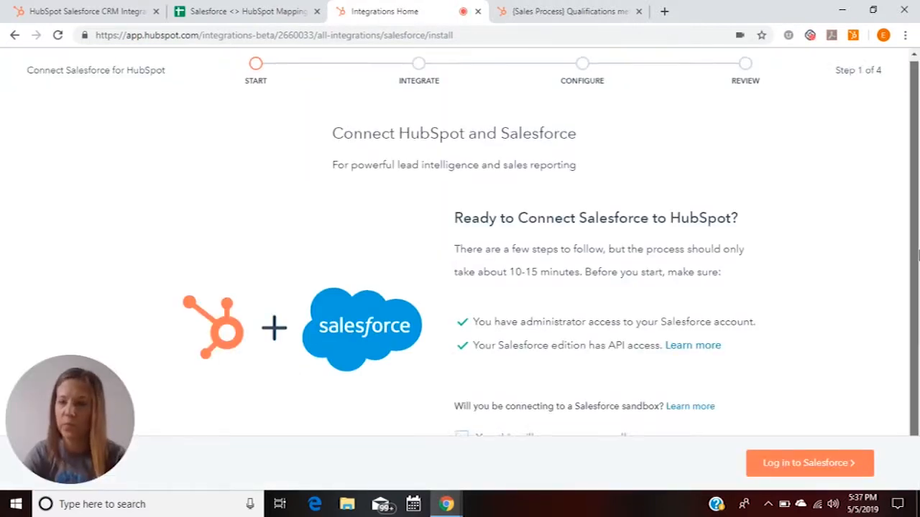
pyautogui.scroll(-1, 675, 316)
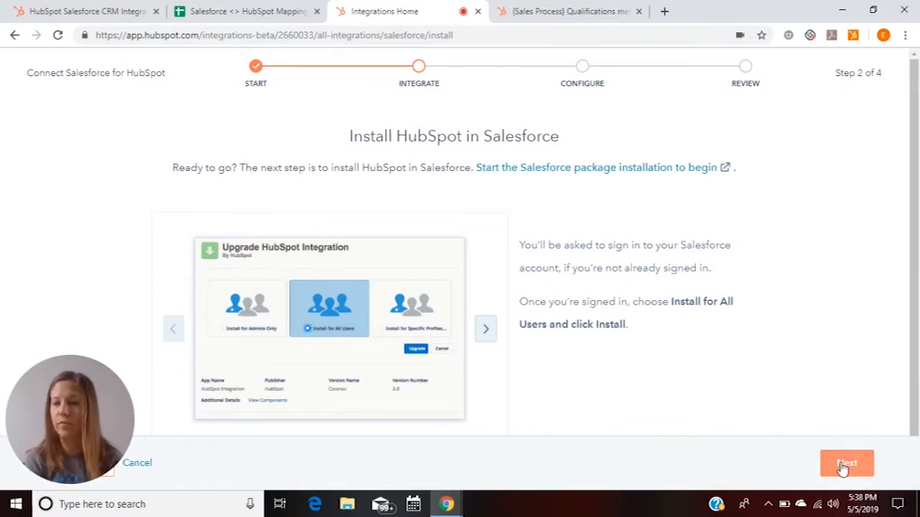
# Start the Salesforce package installation and upgrade the HubSpot package with Install for All Users.
pyautogui.click(845, 465)
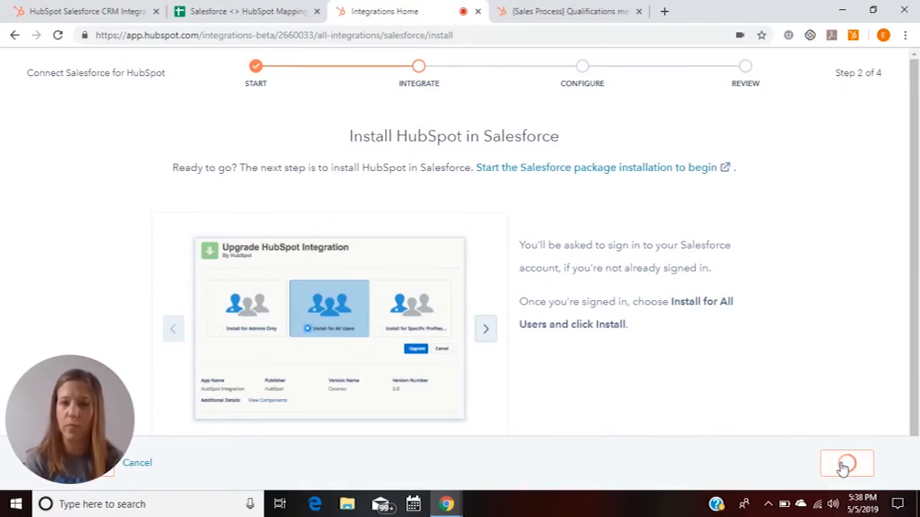
pyautogui.click(644, 174)
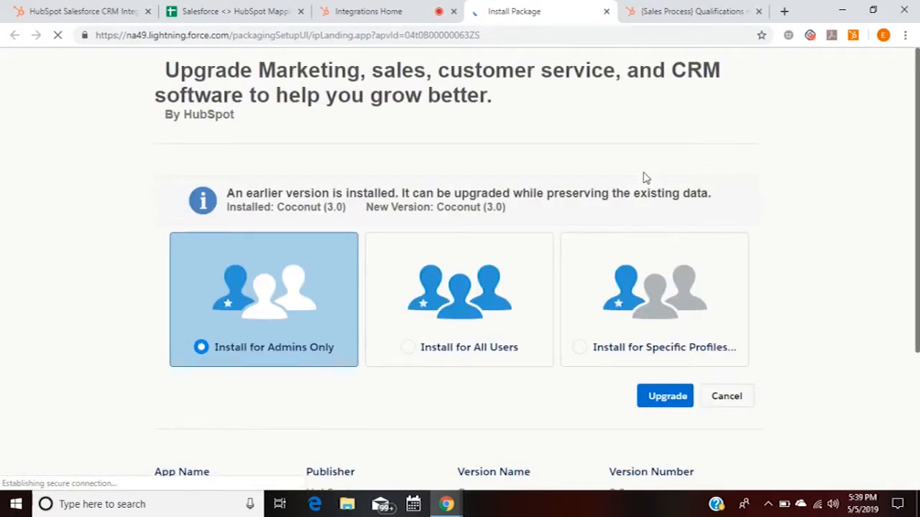
pyautogui.click(467, 276)
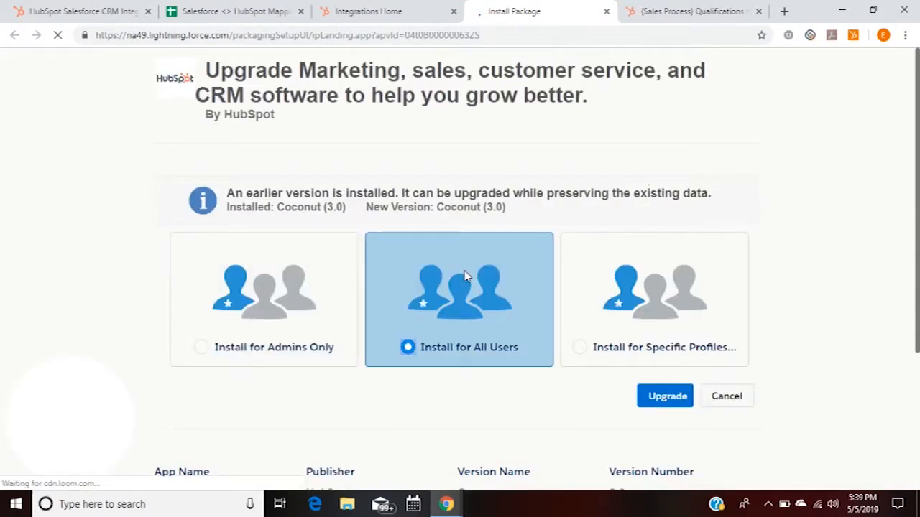
pyautogui.click(665, 395)
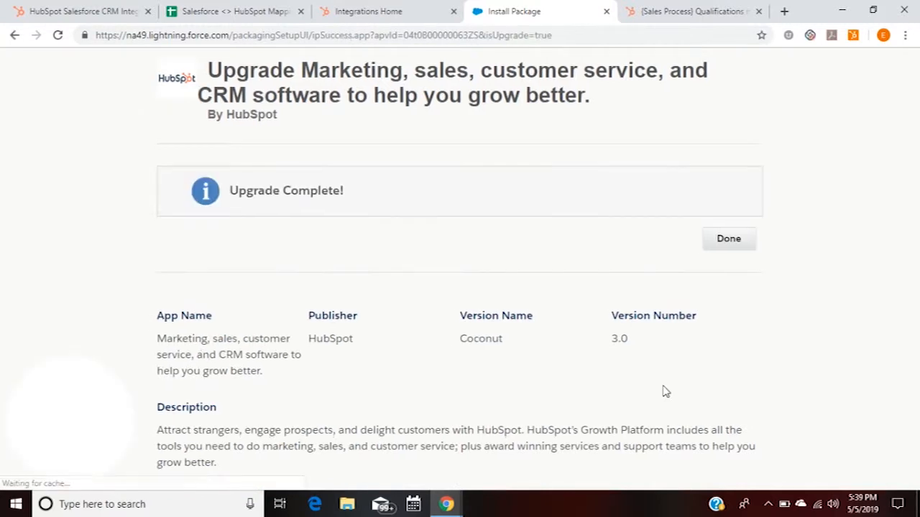
pyautogui.click(733, 251)
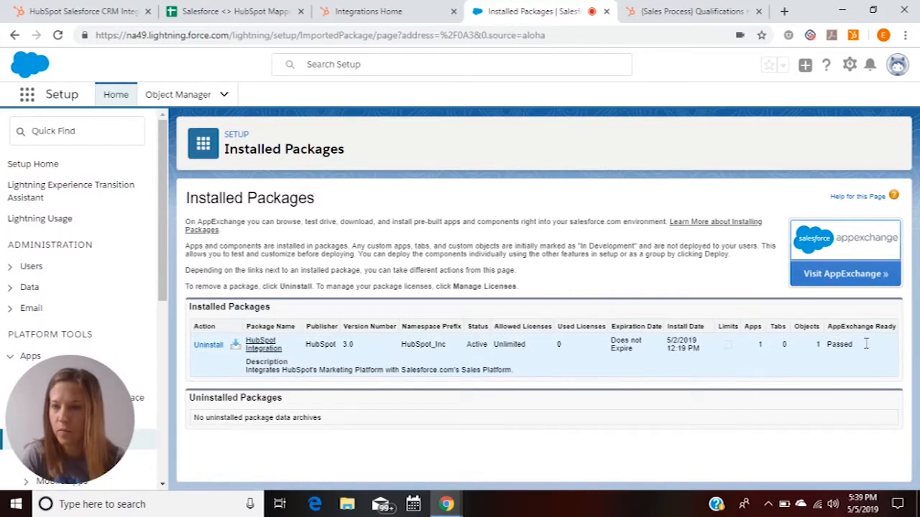
# Back in the HubSpot setup, skip adding the Visualforce module and proceed with the Recommended setup for data sync.
pyautogui.click(607, 12)
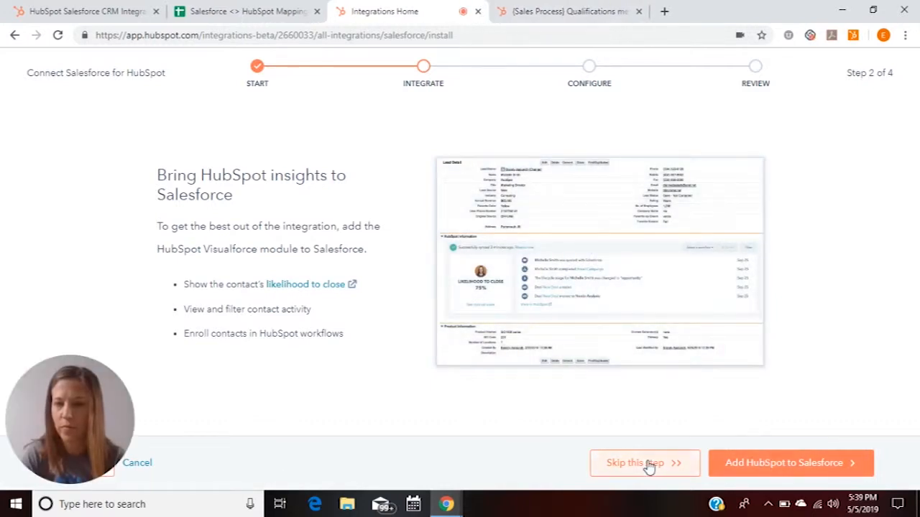
pyautogui.click(646, 464)
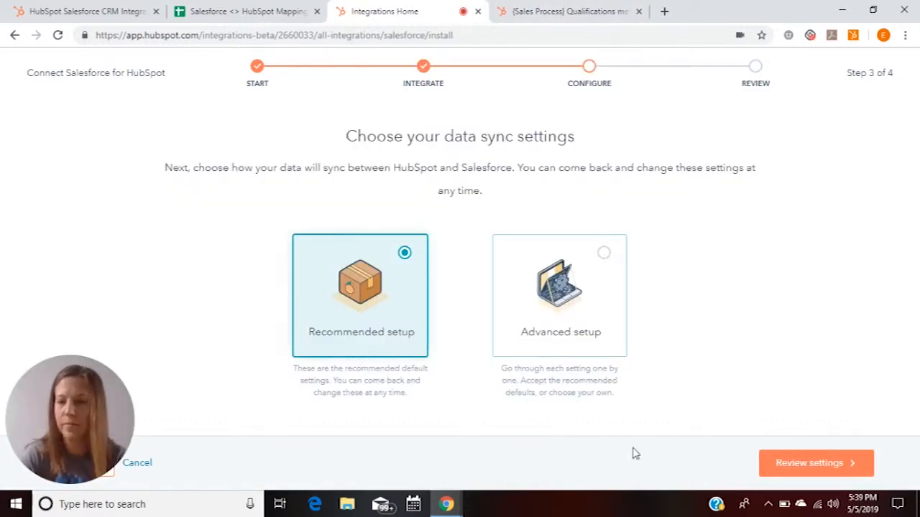
pyautogui.click(838, 474)
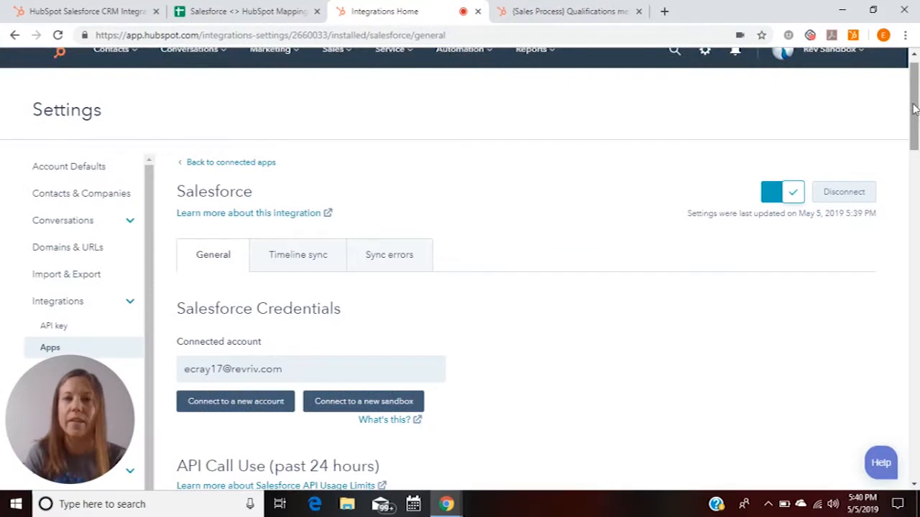
# Open the field mappings of the Contacts object from the Salesforce integration's sync settings.
pyautogui.moveTo(916, 100); pyautogui.dragTo(916, 155)
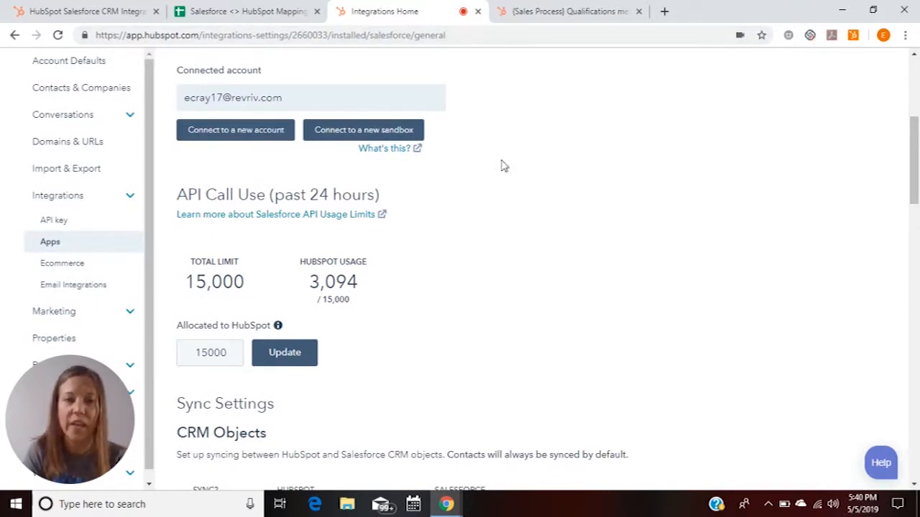
pyautogui.moveTo(914, 185); pyautogui.dragTo(911, 250)
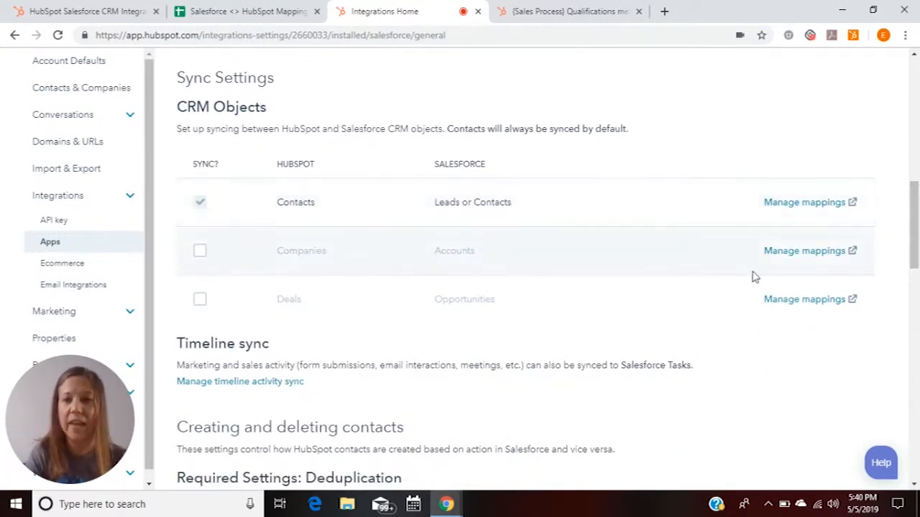
pyautogui.click(801, 209)
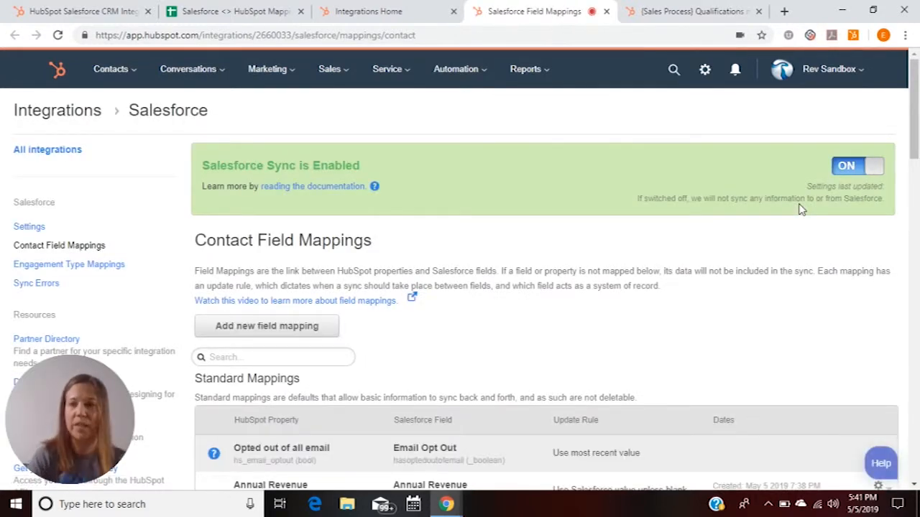
# Review the standard contact field mappings and their update rules, including the options available for the Company Name mapping.
pyautogui.moveTo(915, 112); pyautogui.dragTo(917, 199)
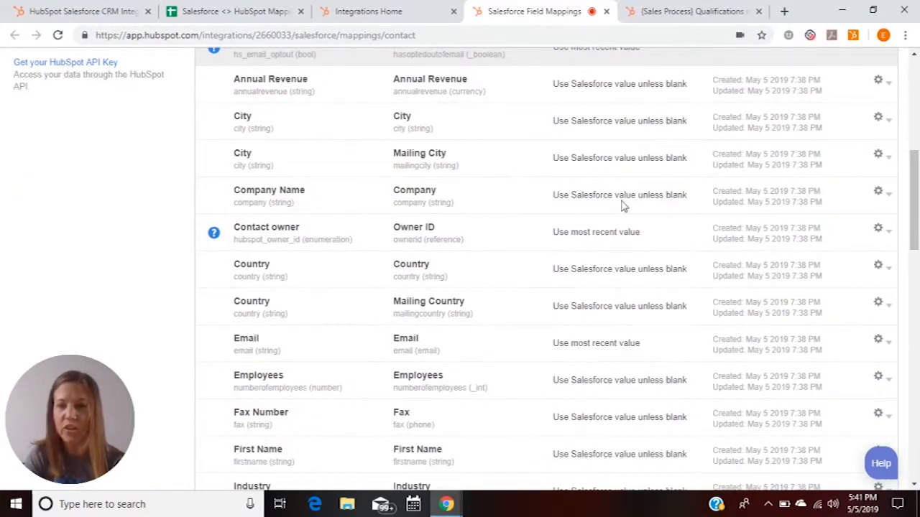
pyautogui.click(887, 195)
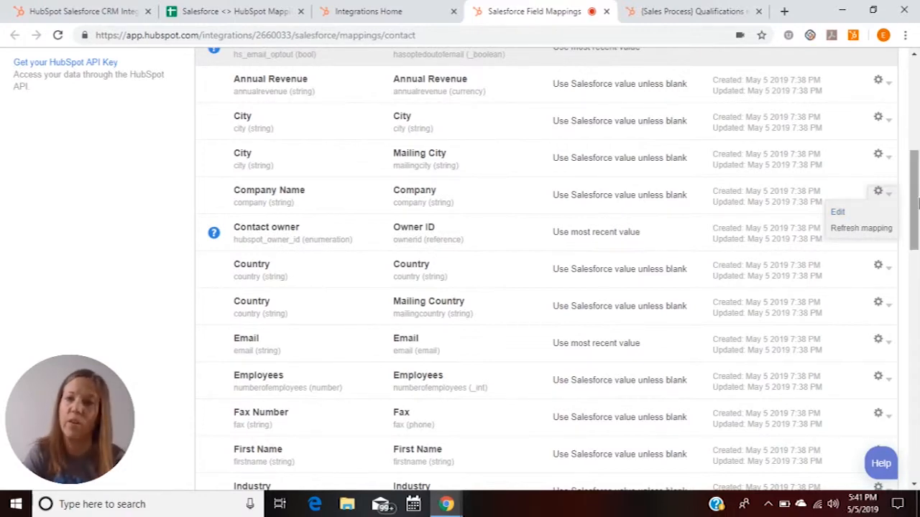
pyautogui.moveTo(916, 202); pyautogui.dragTo(916, 128)
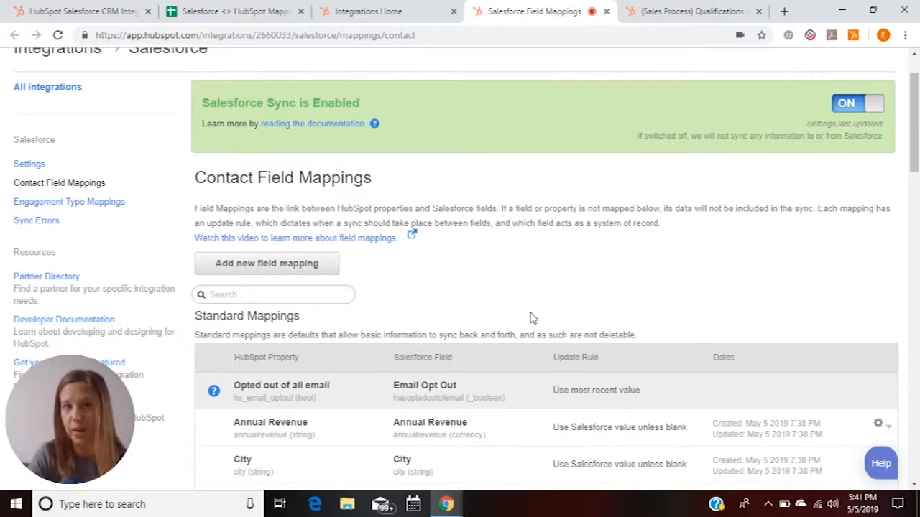
pyautogui.scroll(2, 531, 318)
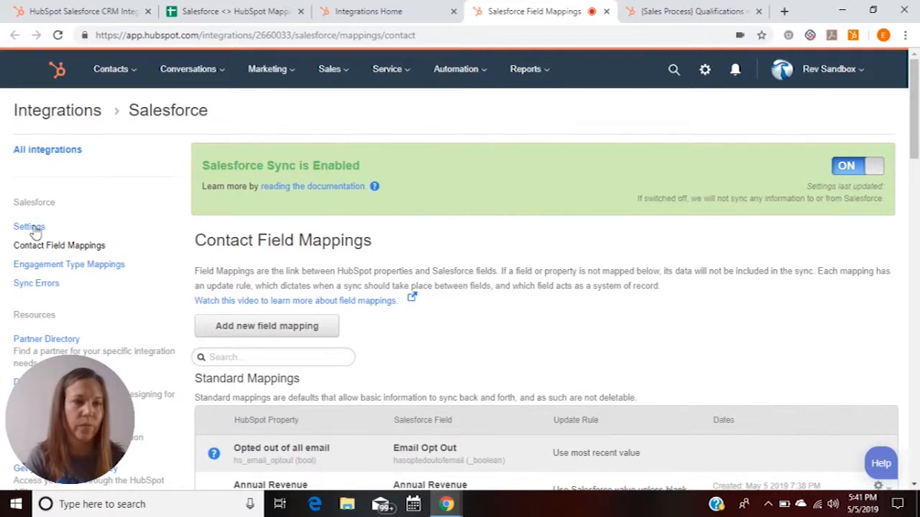
# Return to the Salesforce integration's general settings and enable syncing of HubSpot Companies with Salesforce Accounts.
pyautogui.click(29, 227)
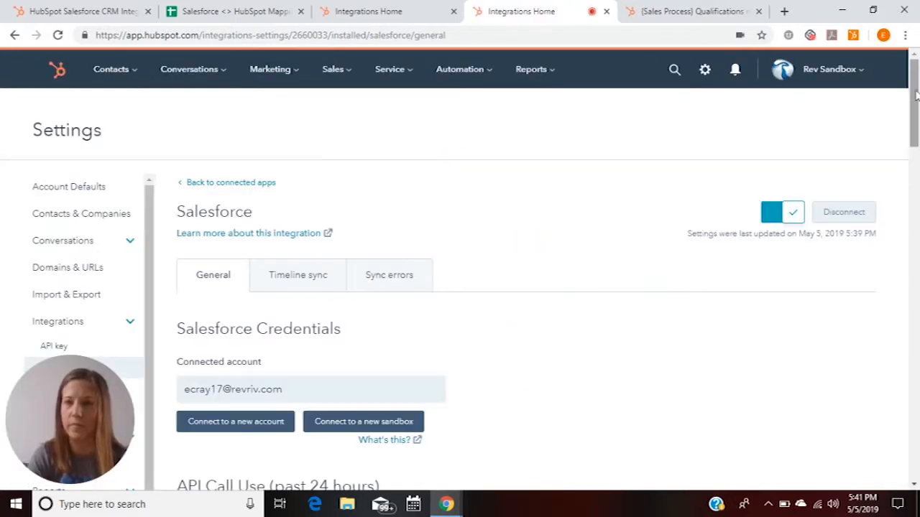
pyautogui.moveTo(915, 91); pyautogui.dragTo(915, 234)
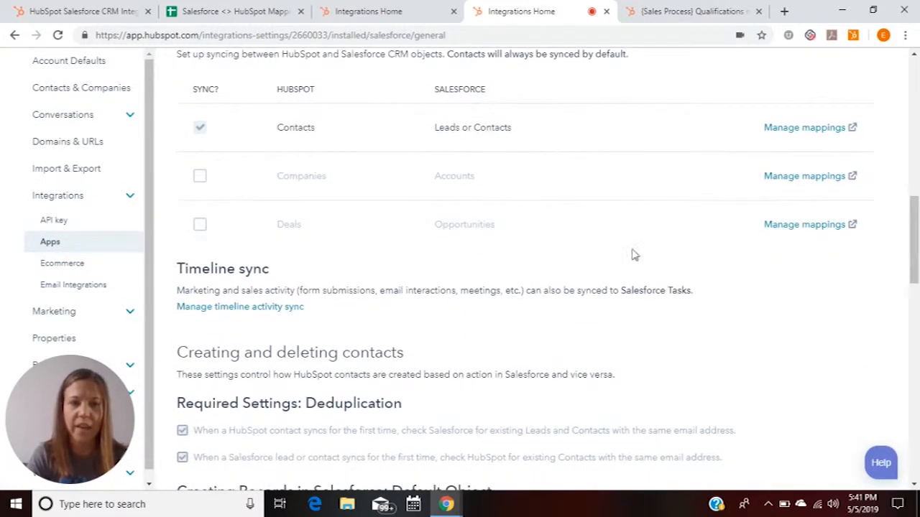
pyautogui.click(199, 179)
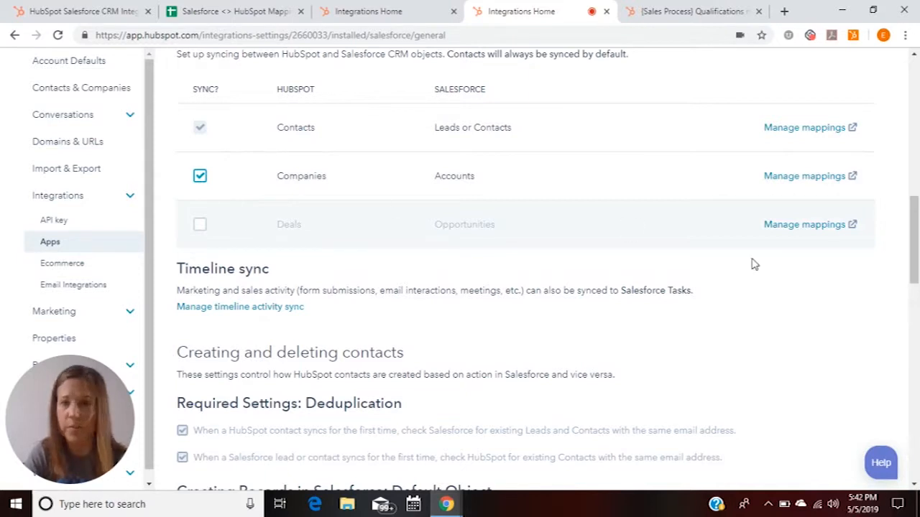
# Set Contact as the default object for records created in Salesforce and choose Salesforce Inclusion List as the inclusion list.
pyautogui.moveTo(917, 225); pyautogui.dragTo(916, 294)
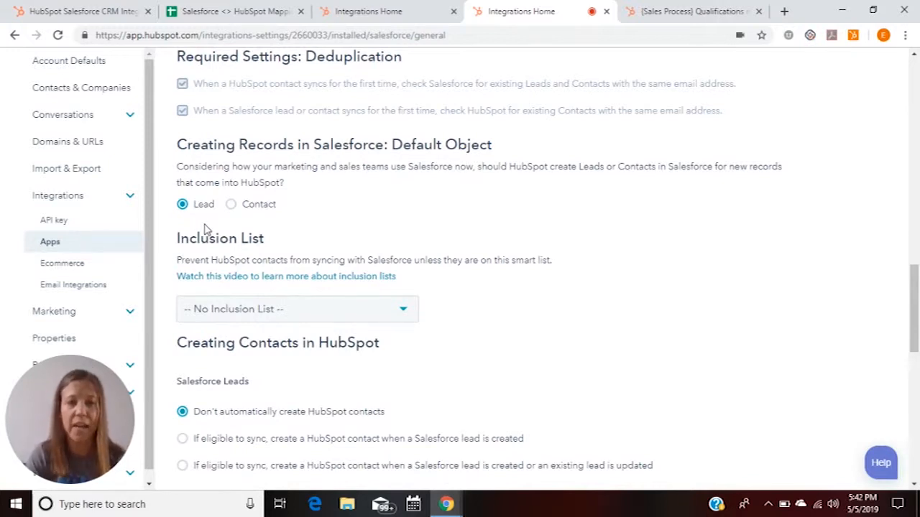
pyautogui.click(231, 208)
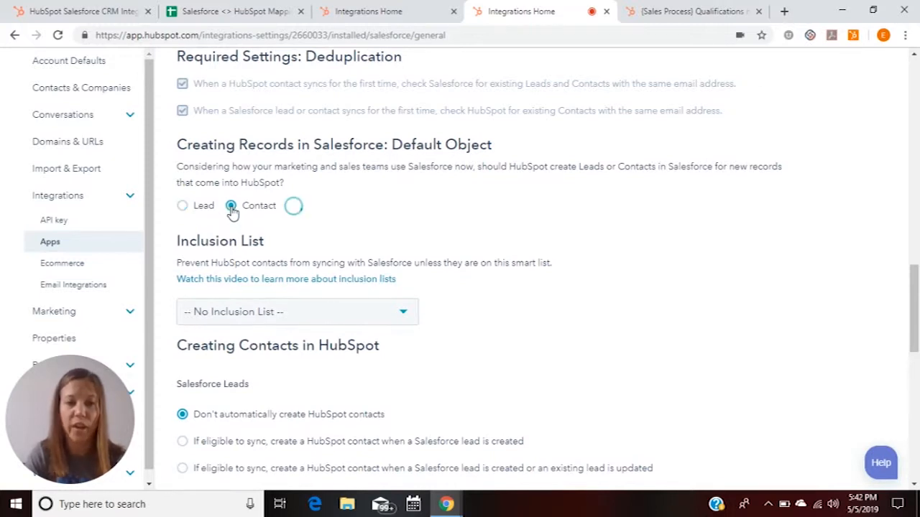
pyautogui.moveTo(914, 284); pyautogui.dragTo(915, 294)
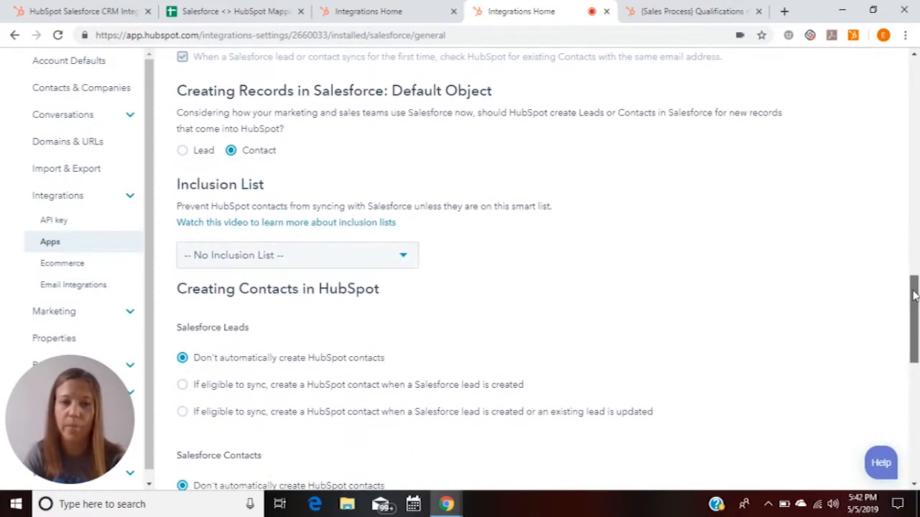
pyautogui.click(403, 266)
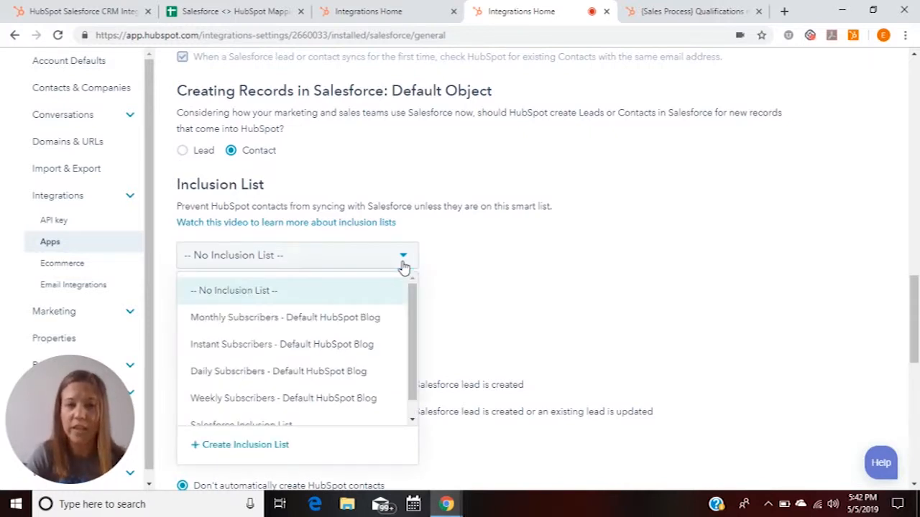
pyautogui.scroll(-1, 414, 324)
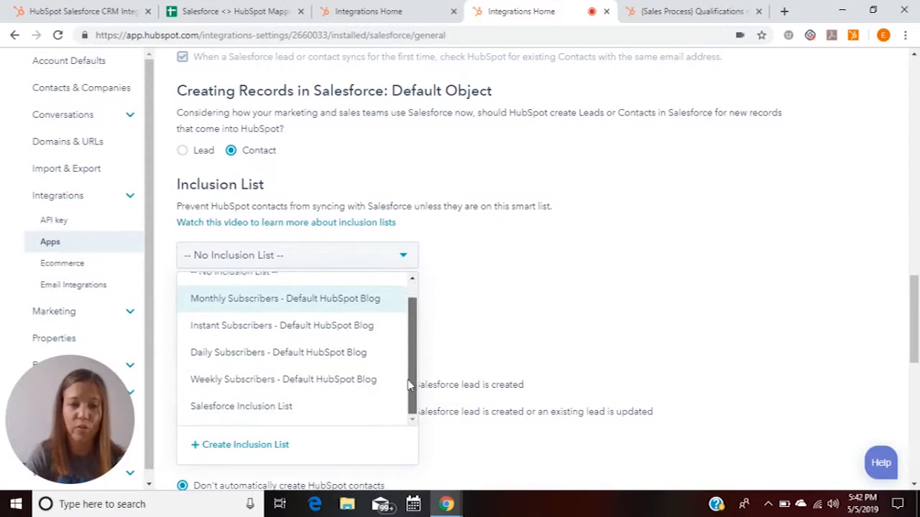
pyautogui.click(274, 419)
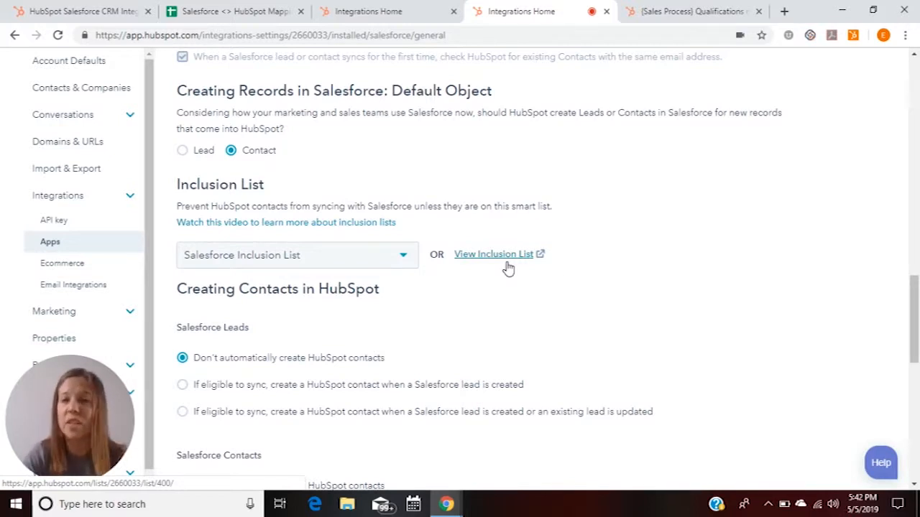
# Review the settings for creating and deleting HubSpot contacts, automatic lifecycle stage transitions, and the Salesforce State and Country list.
pyautogui.moveTo(911, 312); pyautogui.dragTo(914, 349)
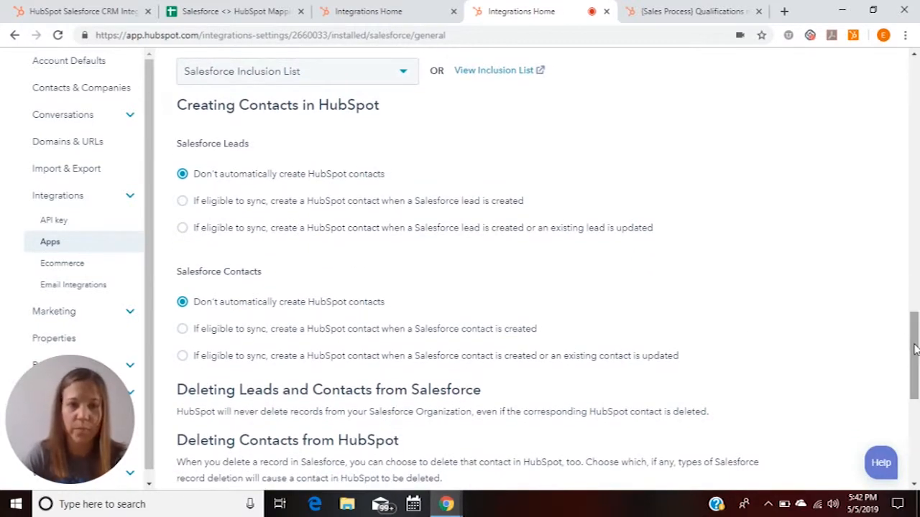
pyautogui.moveTo(913, 365); pyautogui.dragTo(913, 381)
pyautogui.scroll(-3, 913, 381)
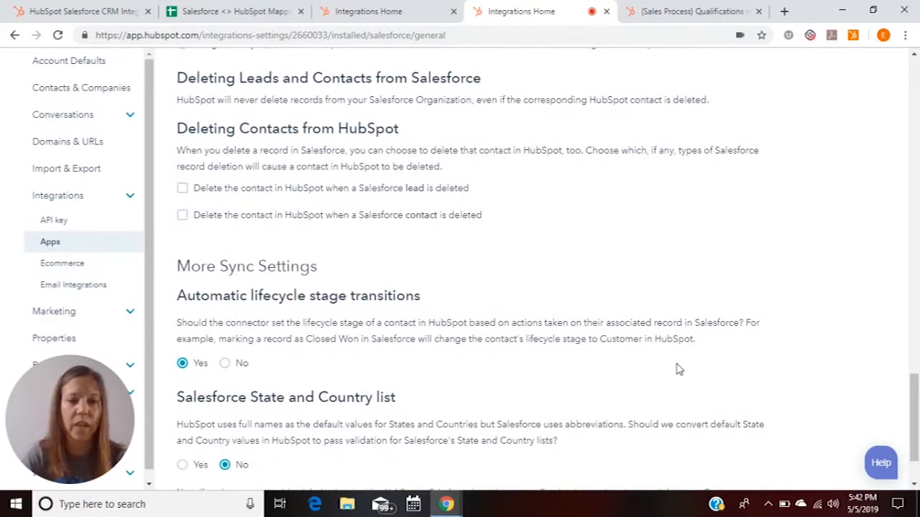
pyautogui.scroll(-1, 913, 393)
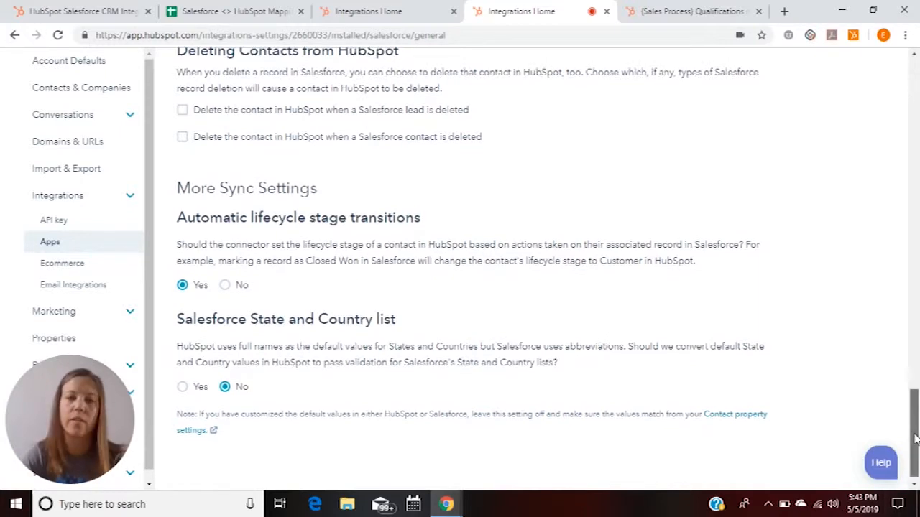
# Check the Salesforce integration's sync errors and return to its general settings.
pyautogui.moveTo(914, 437); pyautogui.dragTo(907, 134)
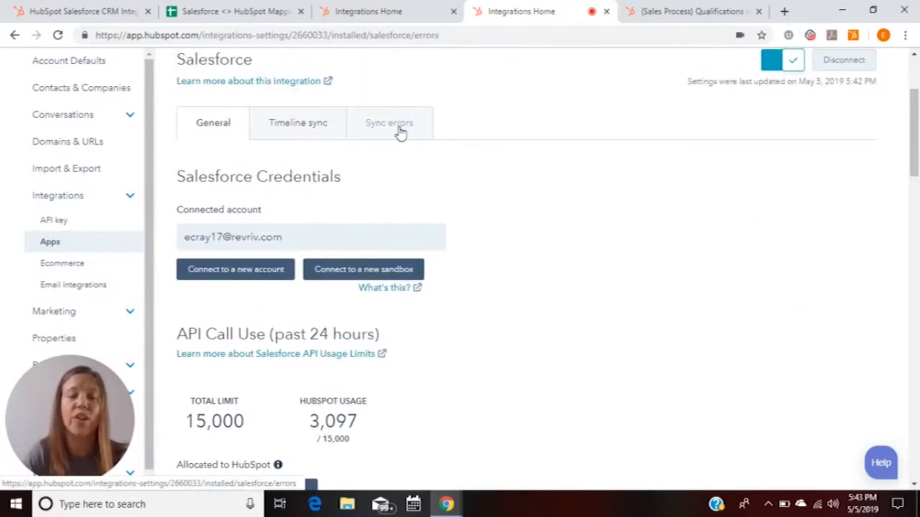
pyautogui.click(400, 130)
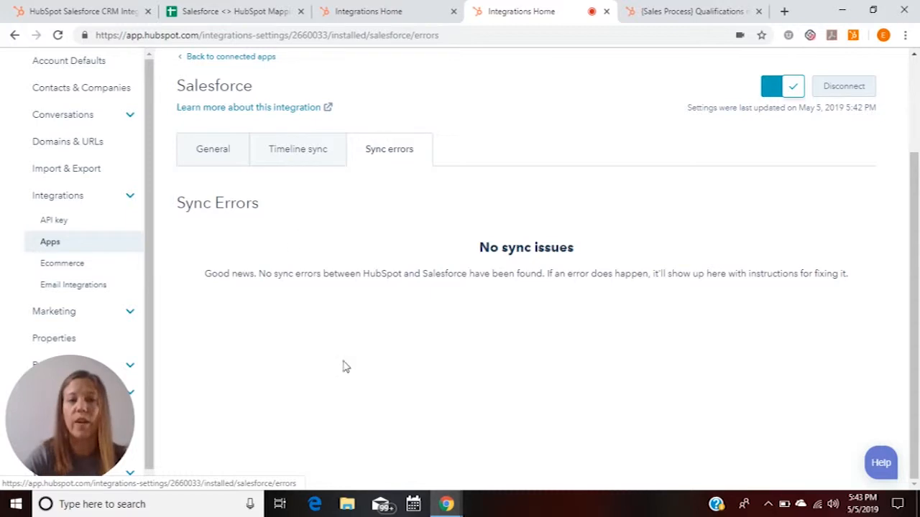
pyautogui.click(209, 151)
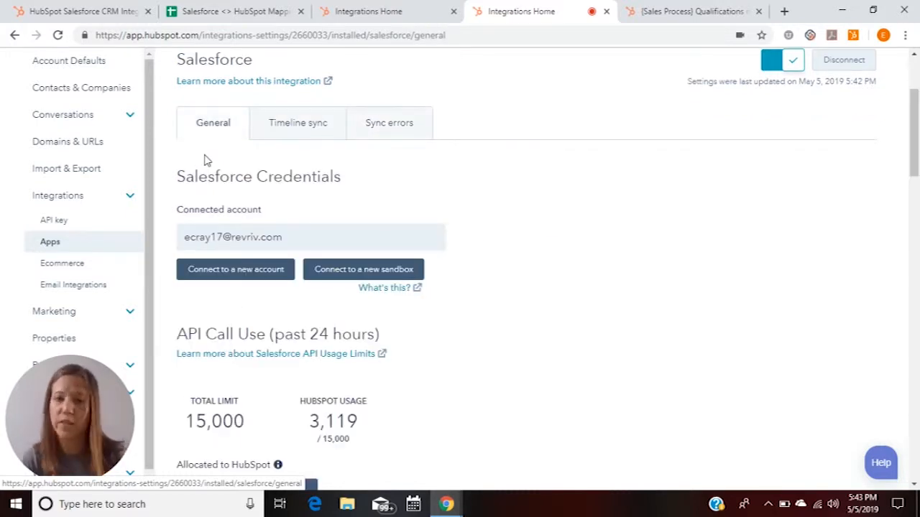
pyautogui.moveTo(913, 119); pyautogui.dragTo(913, 85)
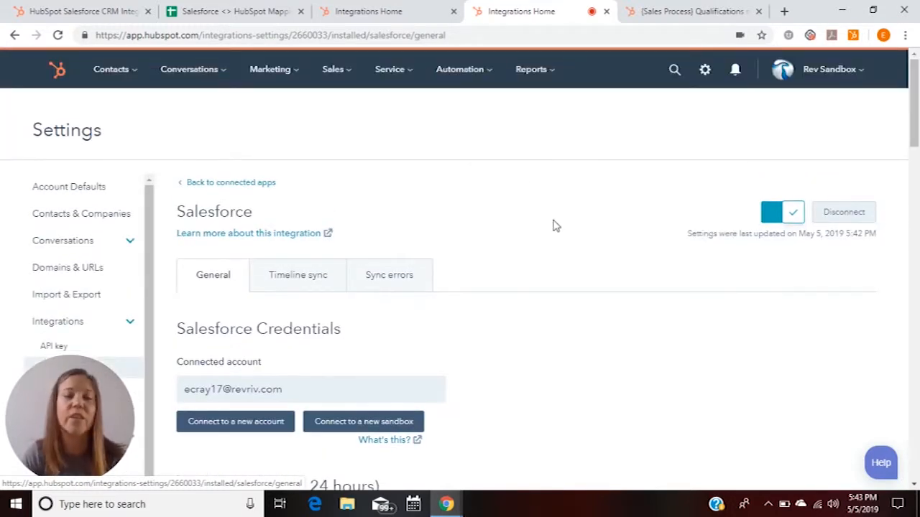